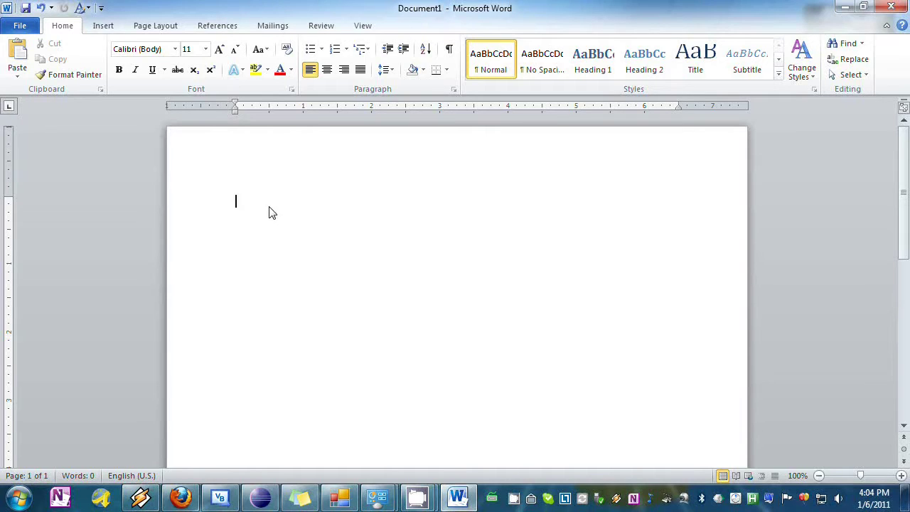
Create a new blank template, Template1, from the Blank Document entry in My templates.
{"action": "left_click", "coordinate": [32, 30]}
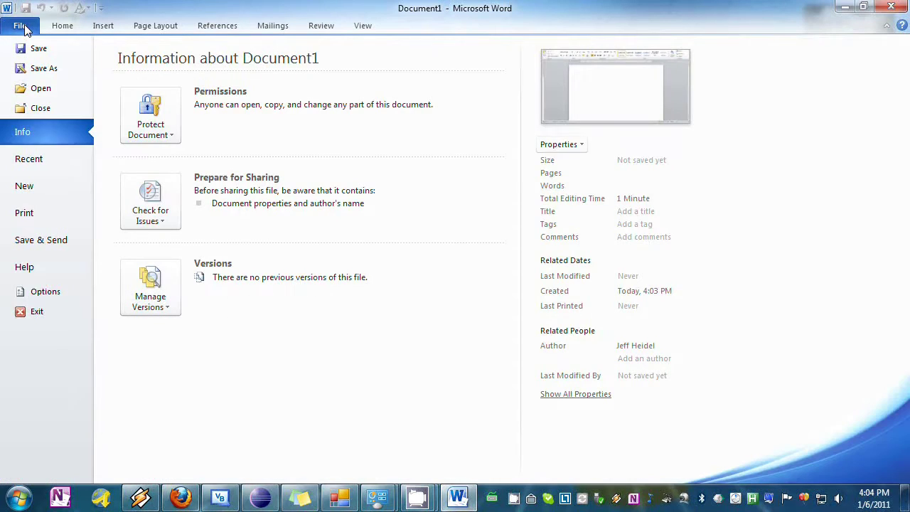
{"action": "left_click", "coordinate": [49, 192]}
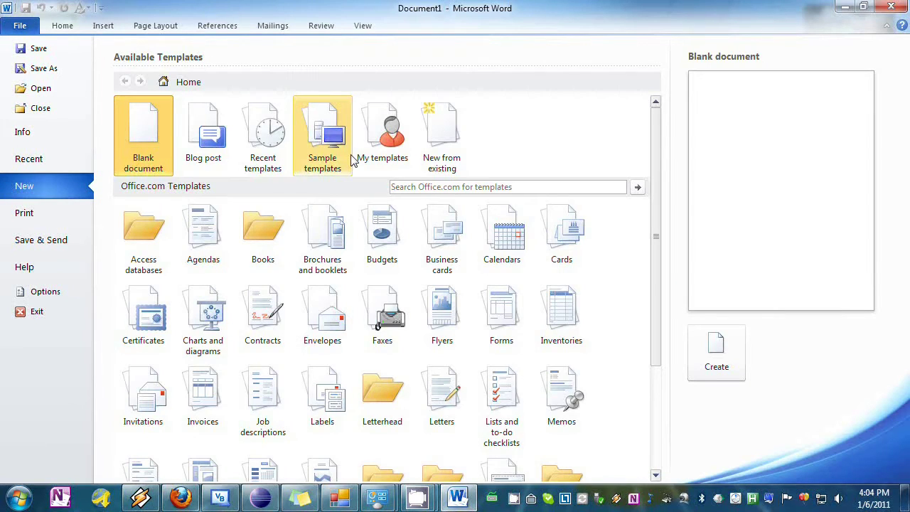
{"action": "left_click", "coordinate": [375, 144]}
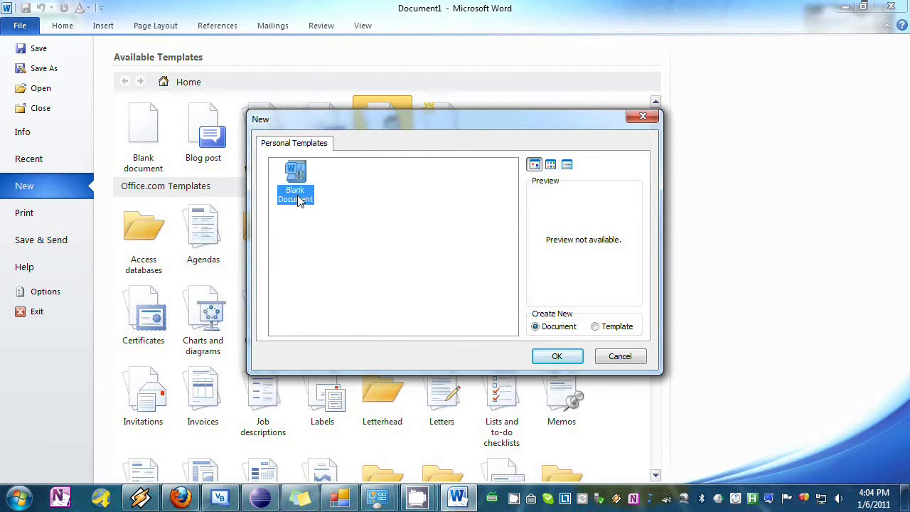
{"action": "left_click", "coordinate": [597, 327]}
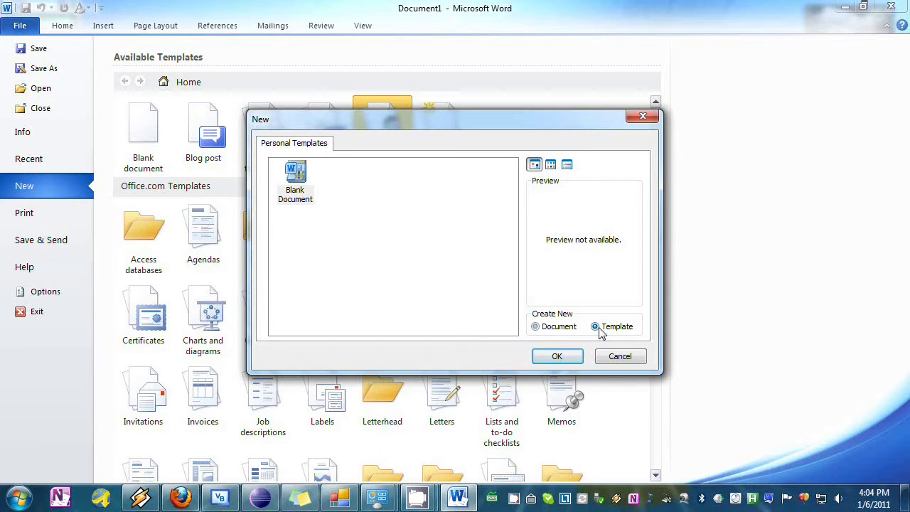
{"action": "left_click", "coordinate": [575, 357]}
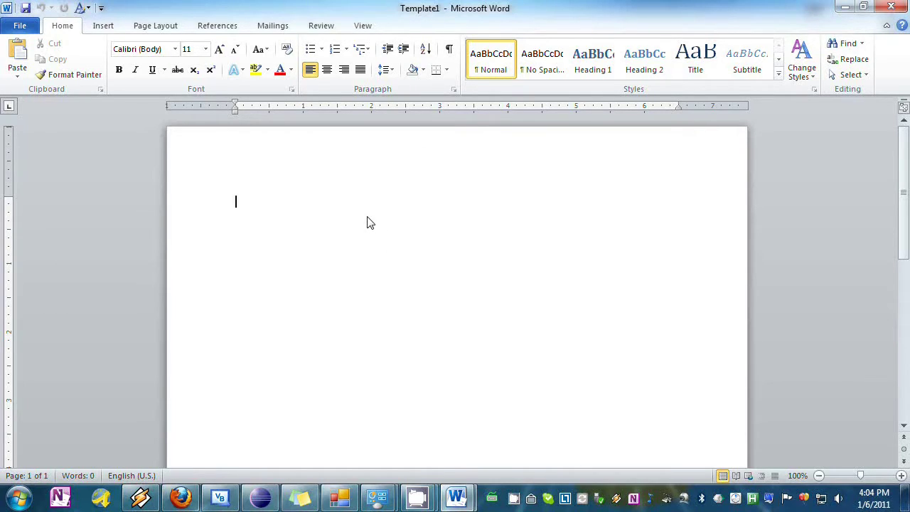
Give the whole template the No Spacing style, 2.0 line spacing and Times New Roman 12 pt.
{"action": "key", "text": "ctrl+a"}
{"action": "left_click", "coordinate": [542, 70]}
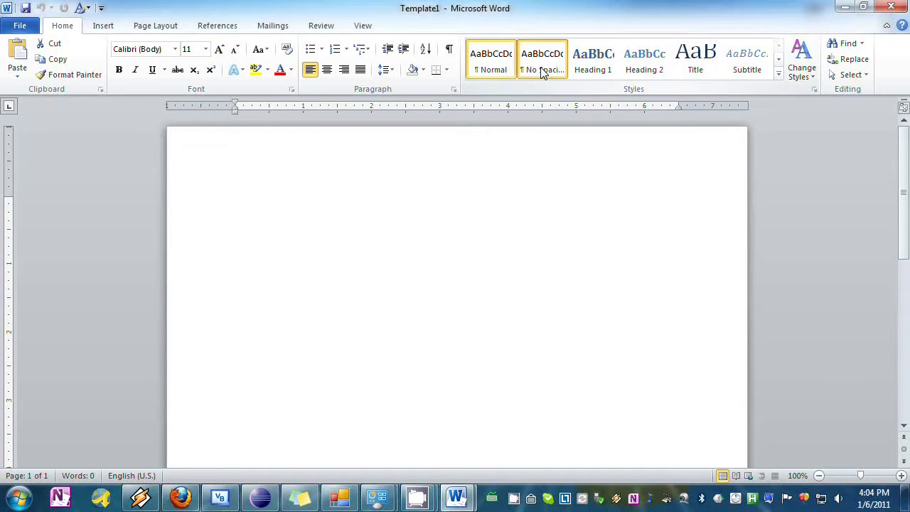
{"action": "left_click", "coordinate": [385, 71]}
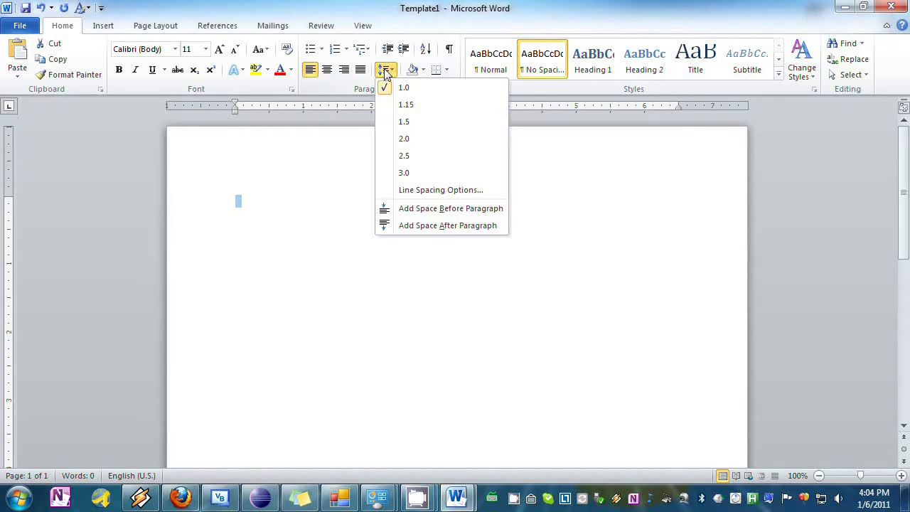
{"action": "left_click", "coordinate": [403, 140]}
{"action": "left_click", "coordinate": [163, 51]}
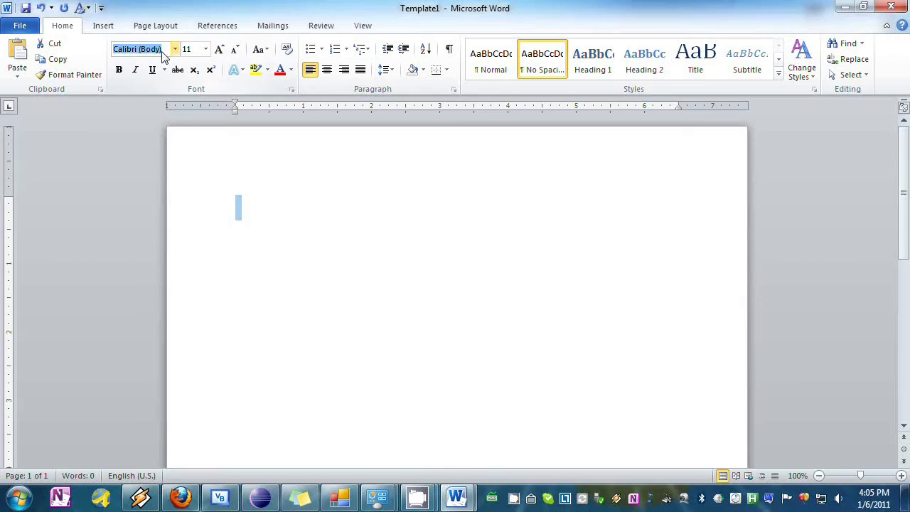
{"action": "type", "text": "Times New Rom"}
{"action": "key", "text": "Tab"}
{"action": "type", "text": "12"}
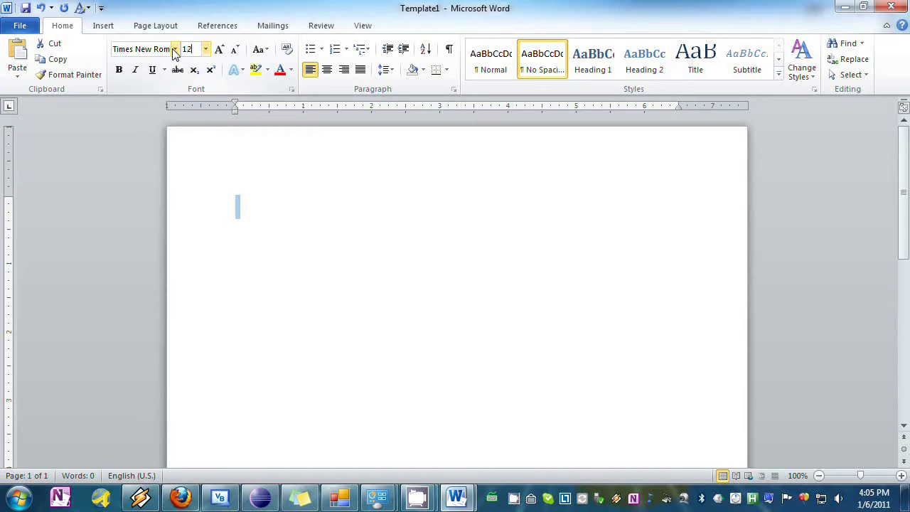
{"action": "key", "text": "Return"}
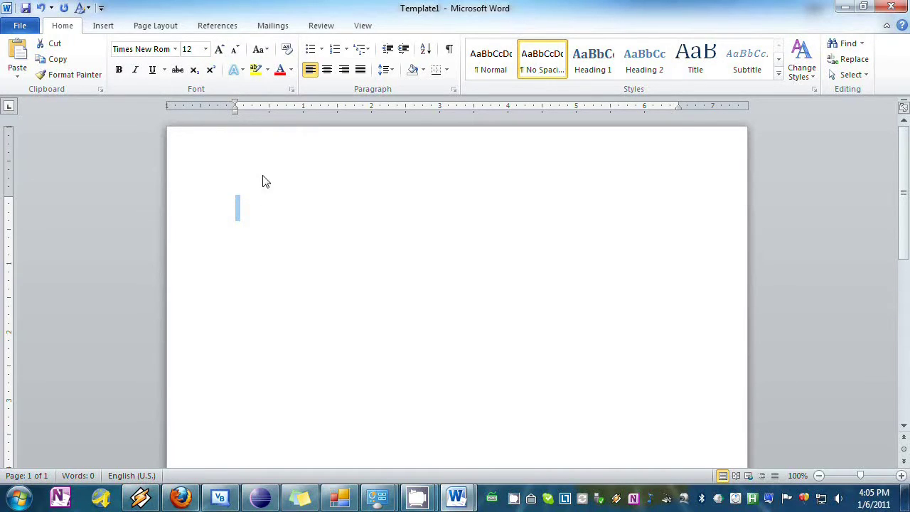
Apply the Normal margin preset and place the cursor at the start of the page.
{"action": "left_click", "coordinate": [157, 27]}
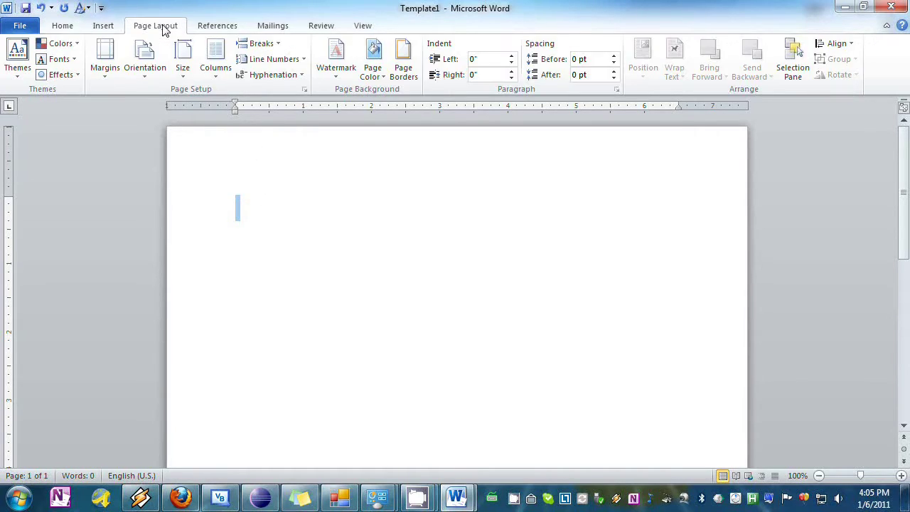
{"action": "left_click", "coordinate": [108, 75]}
{"action": "left_click", "coordinate": [173, 110]}
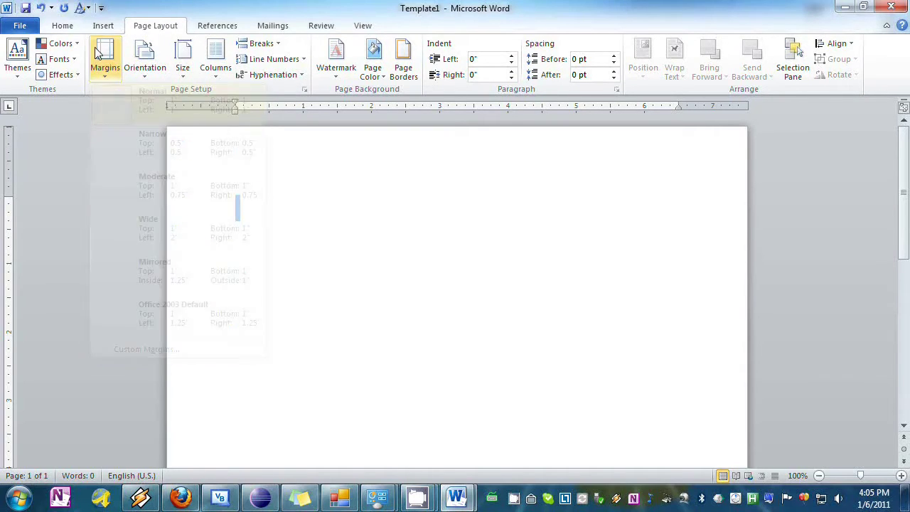
{"action": "left_click", "coordinate": [62, 26]}
{"action": "left_click", "coordinate": [348, 213]}
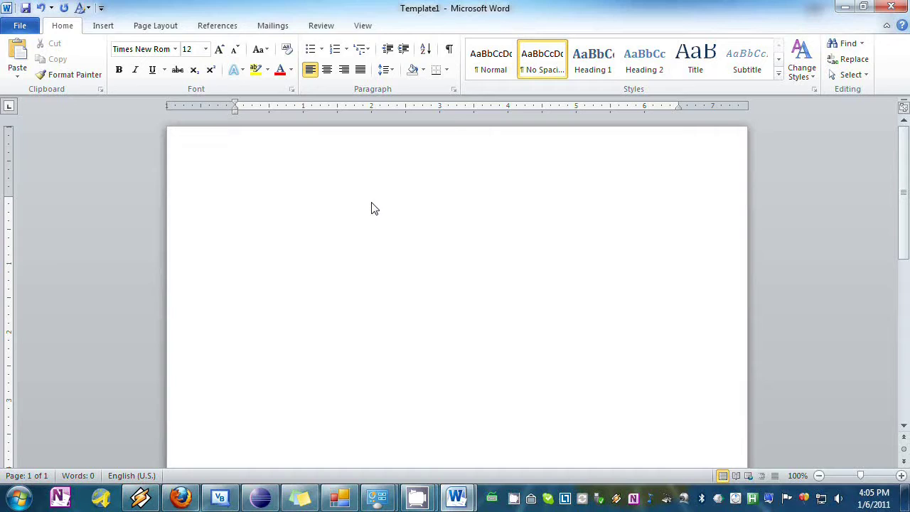
Type 'First Last' in the body, then set the header font to Times New Roman 12.
{"action": "type", "text": "First Last"}
{"action": "double_click", "coordinate": [630, 166]}
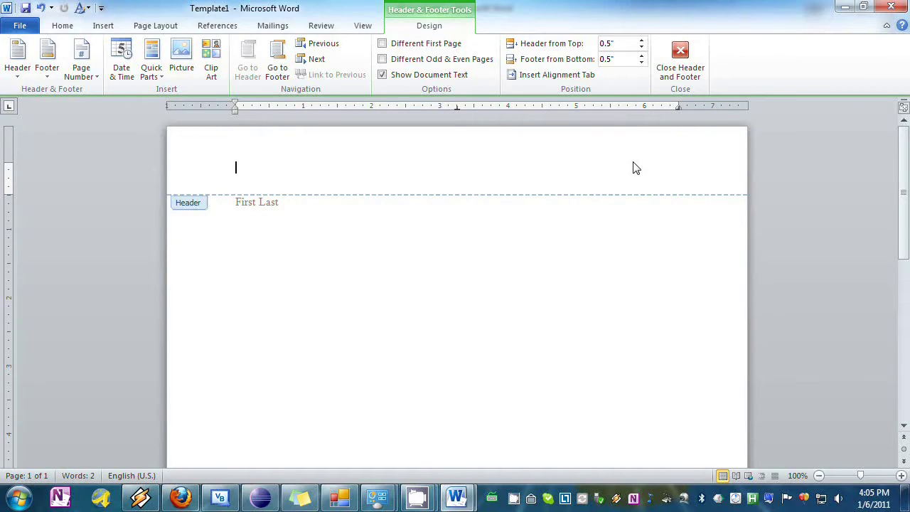
{"action": "left_click", "coordinate": [76, 28]}
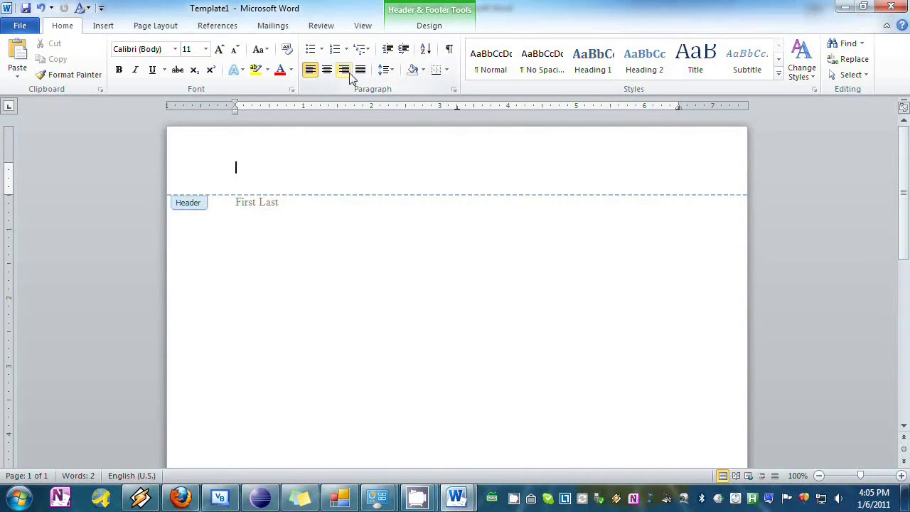
{"action": "left_click", "coordinate": [153, 51]}
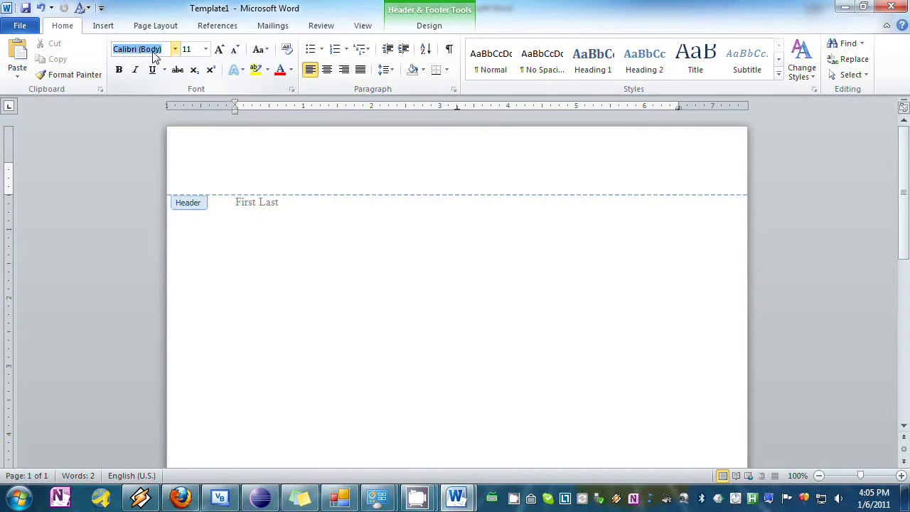
{"action": "type", "text": "Times New Rom"}
{"action": "key", "text": "Tab"}
{"action": "type", "text": "12"}
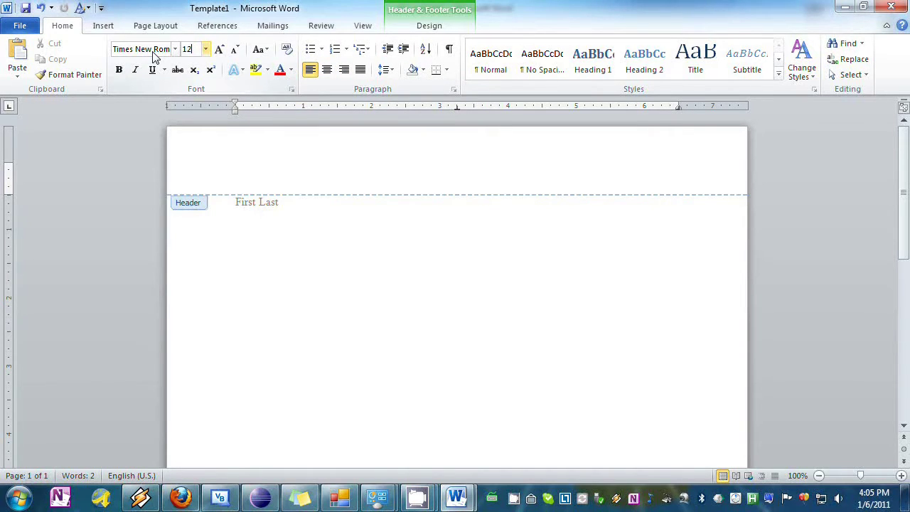
{"action": "key", "text": "Return"}
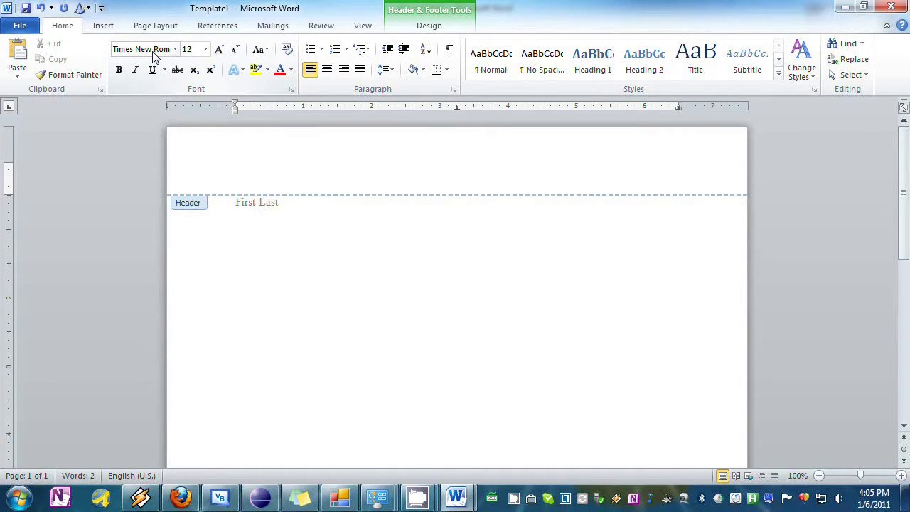
Right-align the header with 'Last' followed by a plain page number, then close the header.
{"action": "left_click", "coordinate": [345, 74]}
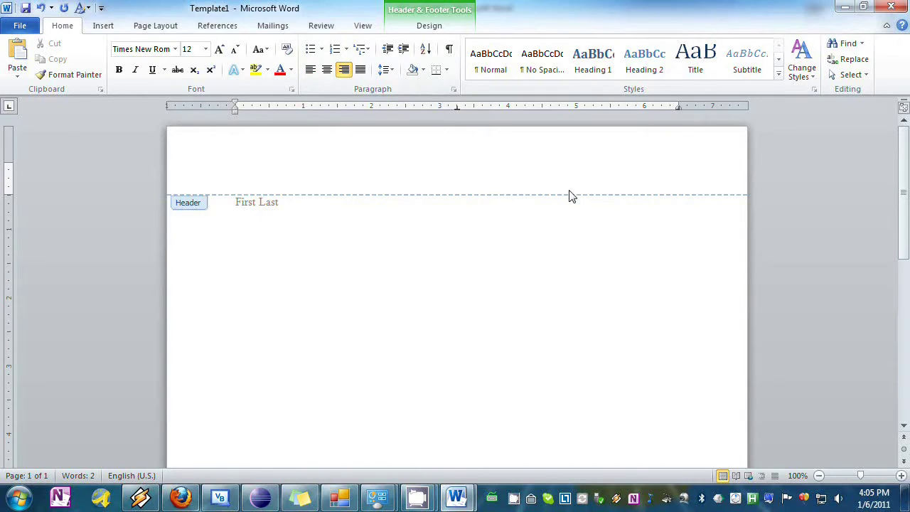
{"action": "type", "text": "Last"}
{"action": "left_click", "coordinate": [441, 29]}
{"action": "left_click", "coordinate": [91, 71]}
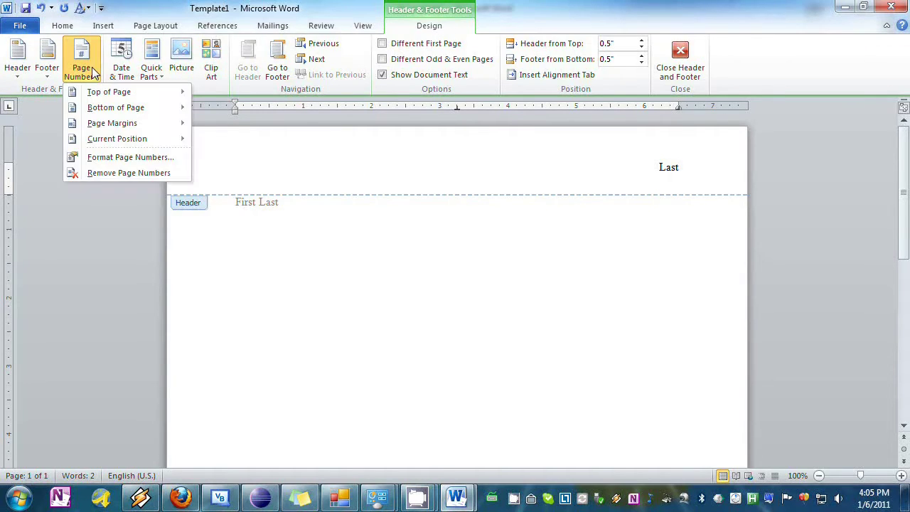
{"action": "mouse_move", "coordinate": [118, 140]}
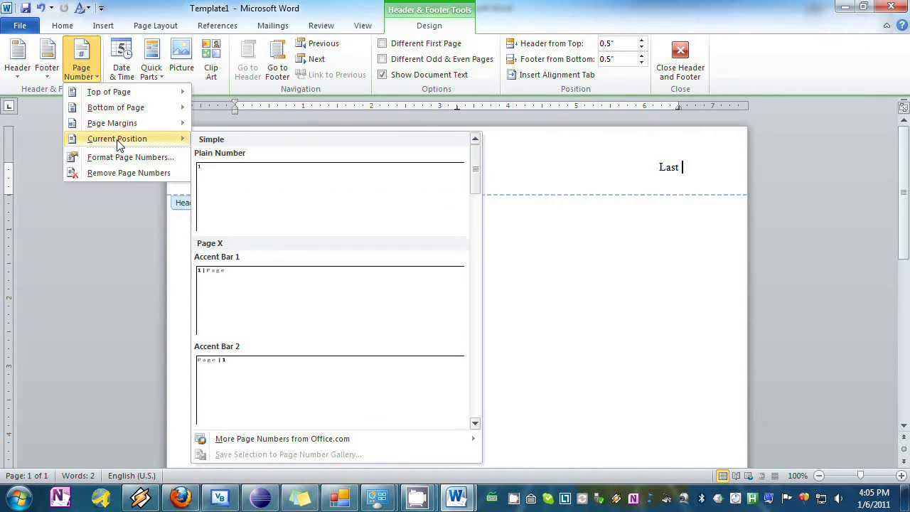
{"action": "left_click", "coordinate": [269, 191]}
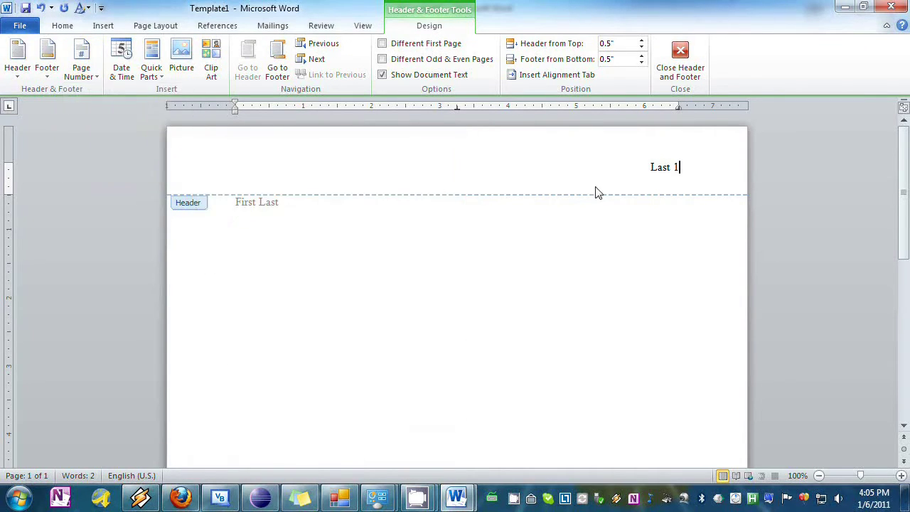
{"action": "left_click", "coordinate": [695, 74]}
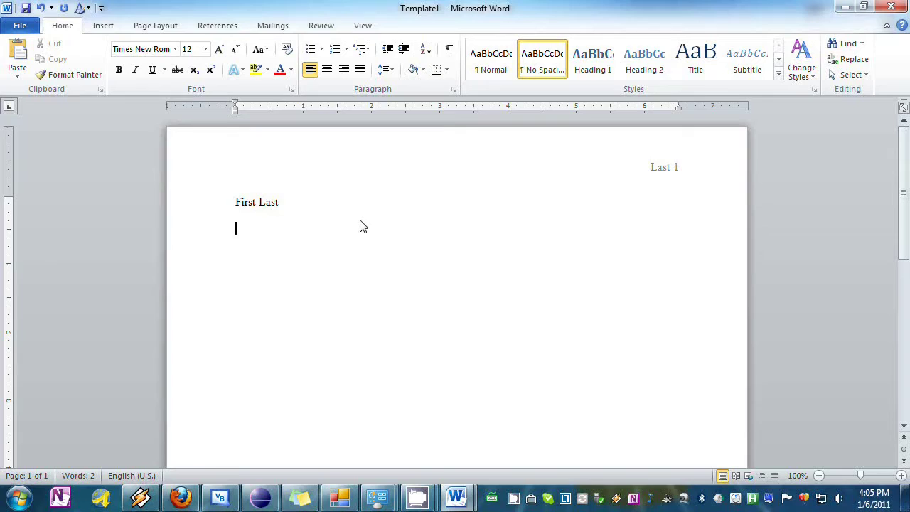
Add a 'Teacher' line below First Last, followed by a new empty line.
{"action": "key", "text": "Return"}
{"action": "type", "text": "Teacher"}
{"action": "key", "text": "Return"}
{"action": "key", "text": "Return"}
Insert a Date field in the d MMMM yyyy format, showing 6 January 2011.
{"action": "left_click", "coordinate": [110, 29]}
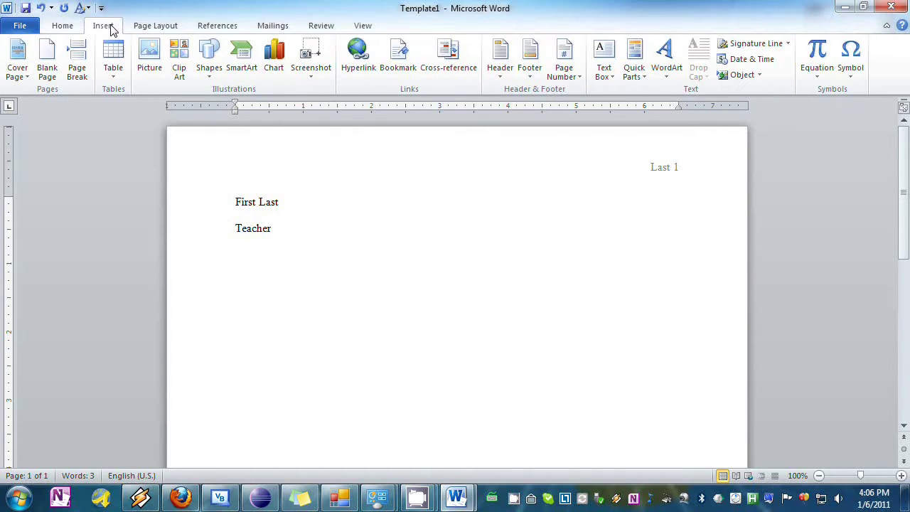
{"action": "left_click", "coordinate": [640, 75]}
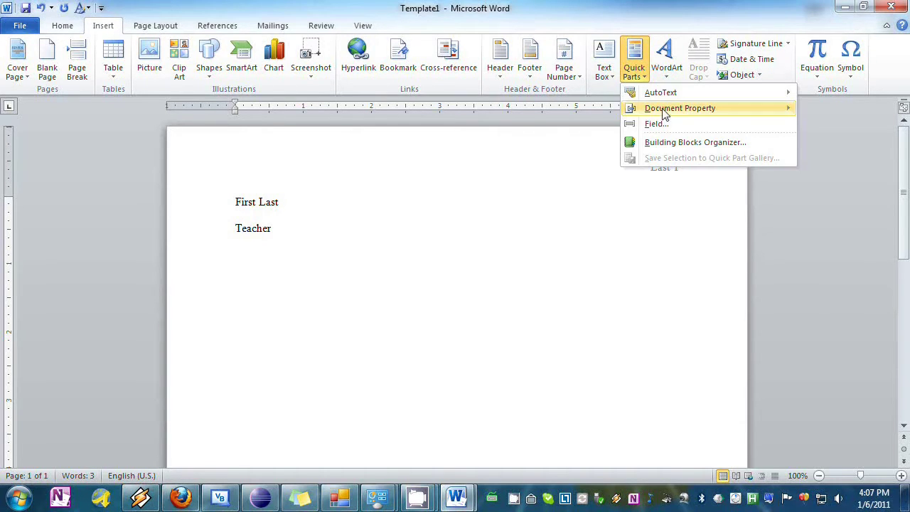
{"action": "left_click", "coordinate": [654, 124]}
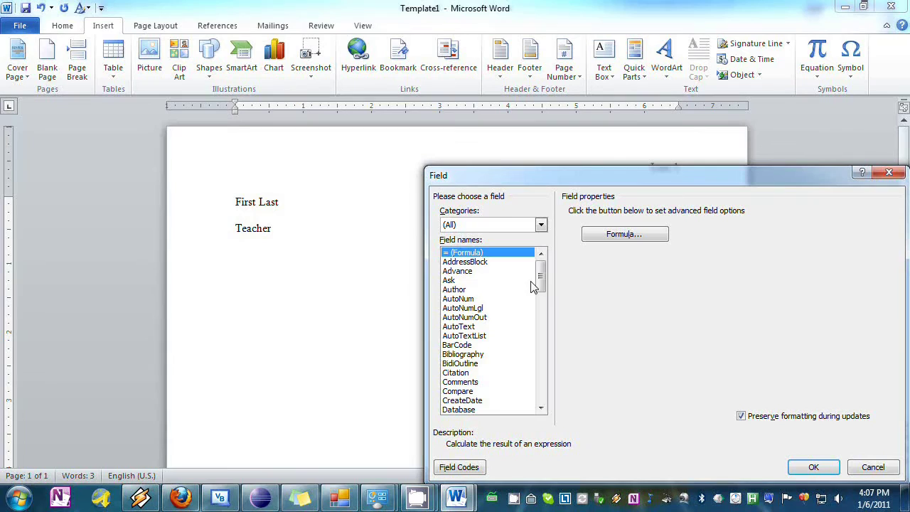
{"action": "scroll", "coordinate": [537, 285], "scroll_direction": "down", "scroll_amount": 1}
{"action": "left_click_drag", "start_coordinate": [540, 286], "coordinate": [540, 295]}
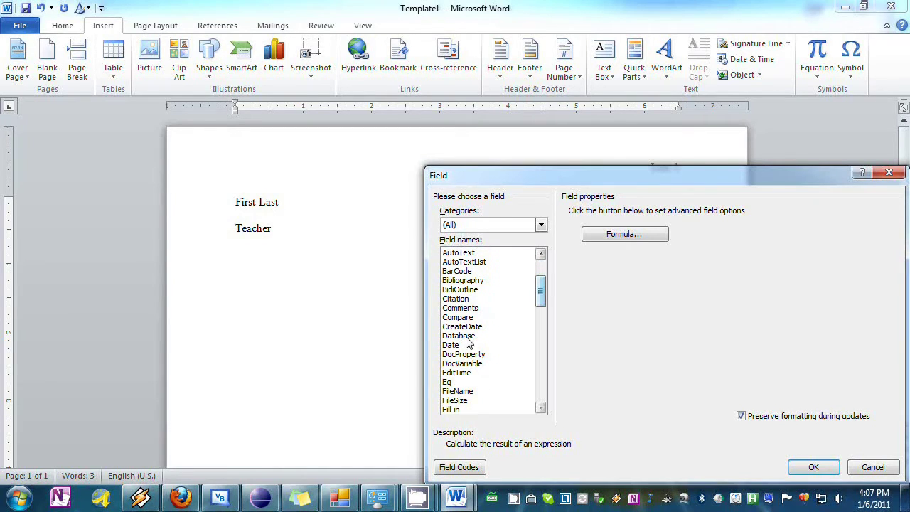
{"action": "left_click", "coordinate": [469, 345]}
{"action": "left_click", "coordinate": [610, 313]}
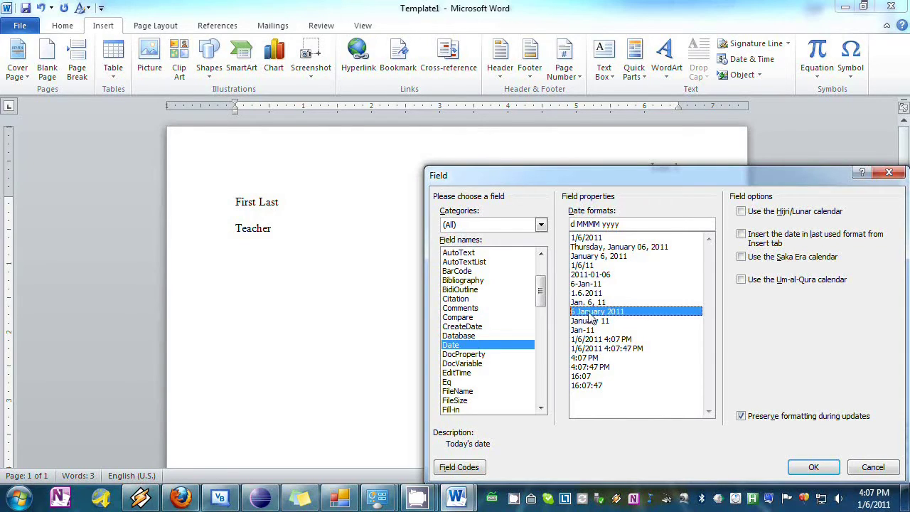
{"action": "left_click", "coordinate": [814, 468]}
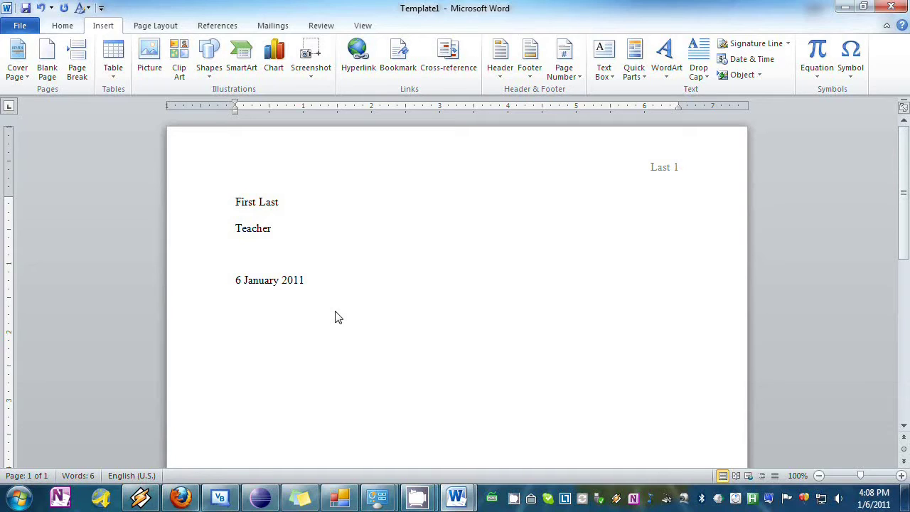
Delete the date field, the Teacher line and the empty lines below First Last.
{"action": "left_click", "coordinate": [285, 258]}
{"action": "left_click_drag", "start_coordinate": [315, 285], "coordinate": [228, 238]}
{"action": "key", "text": "Delete"}
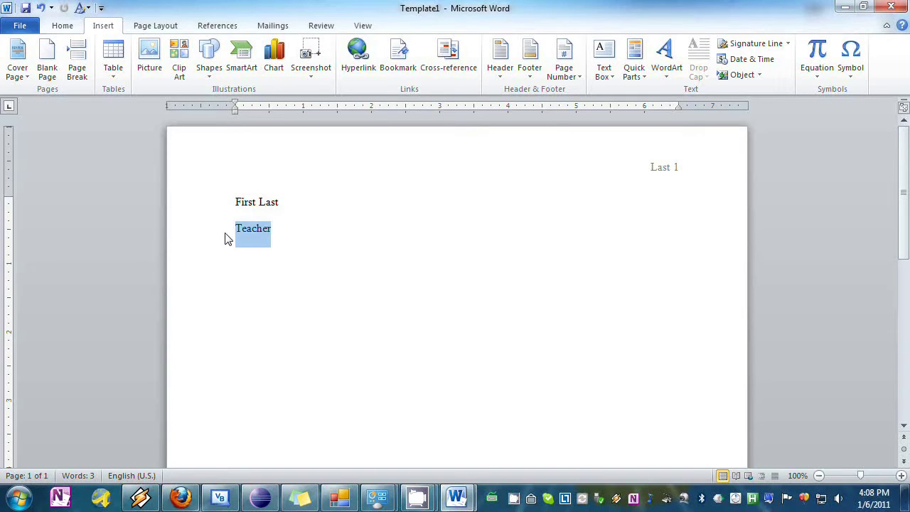
{"action": "key", "text": "Delete"}
{"action": "key", "text": "BackSpace"}
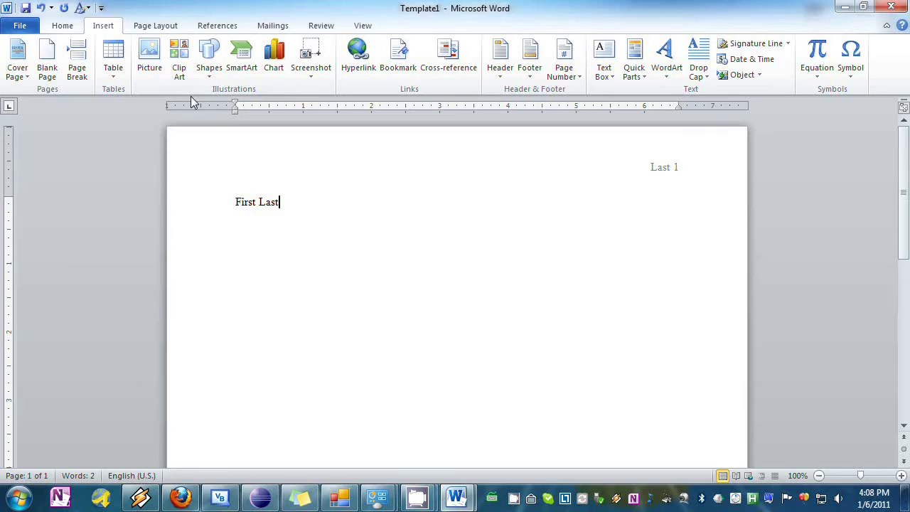
Start Save As, which proposes First Last.dotx as a Word Template in Templates.
{"action": "left_click", "coordinate": [20, 26]}
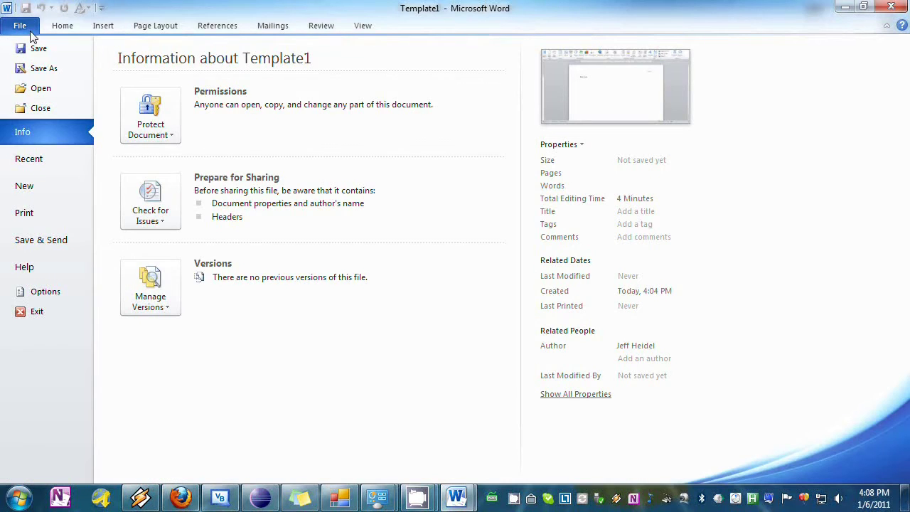
{"action": "left_click", "coordinate": [49, 70]}
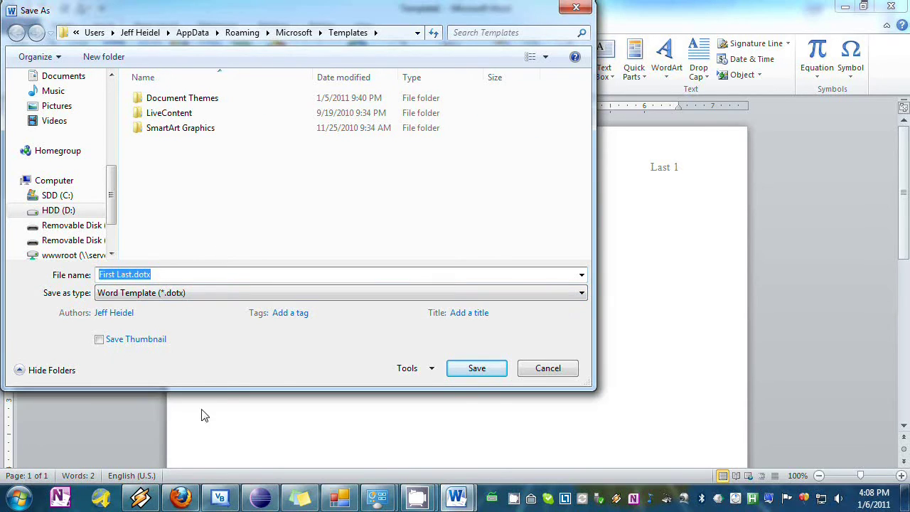
Set the file type to Word Macro-Enabled Template and the file name to MLA.
{"action": "left_click", "coordinate": [137, 297]}
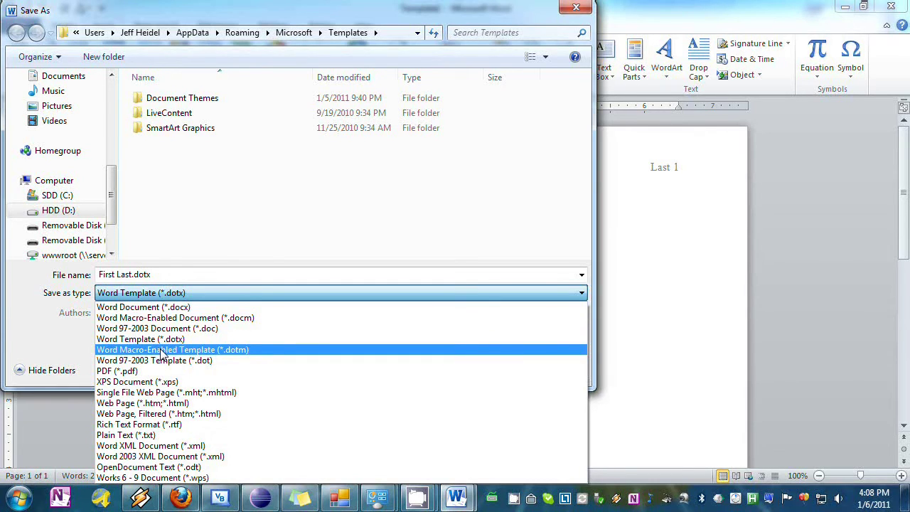
{"action": "left_click", "coordinate": [233, 350]}
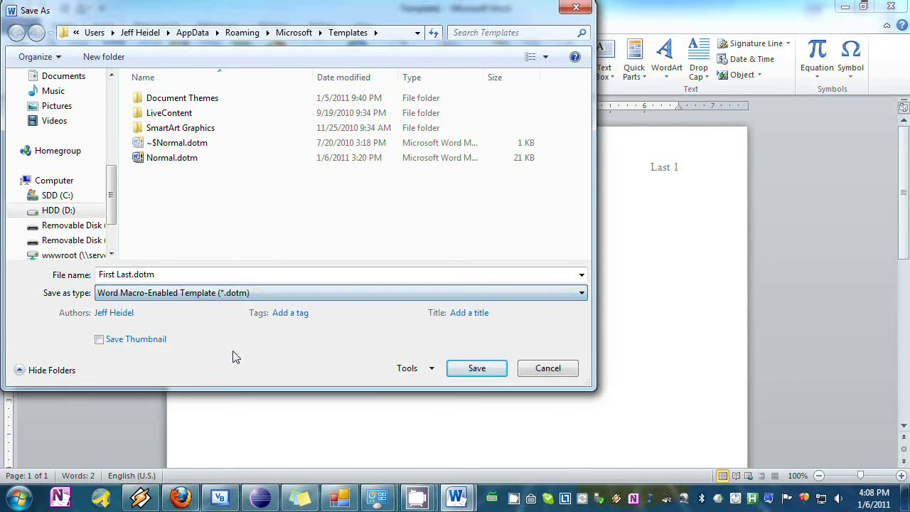
{"action": "left_click", "coordinate": [158, 278]}
{"action": "type", "text": "MLA"}
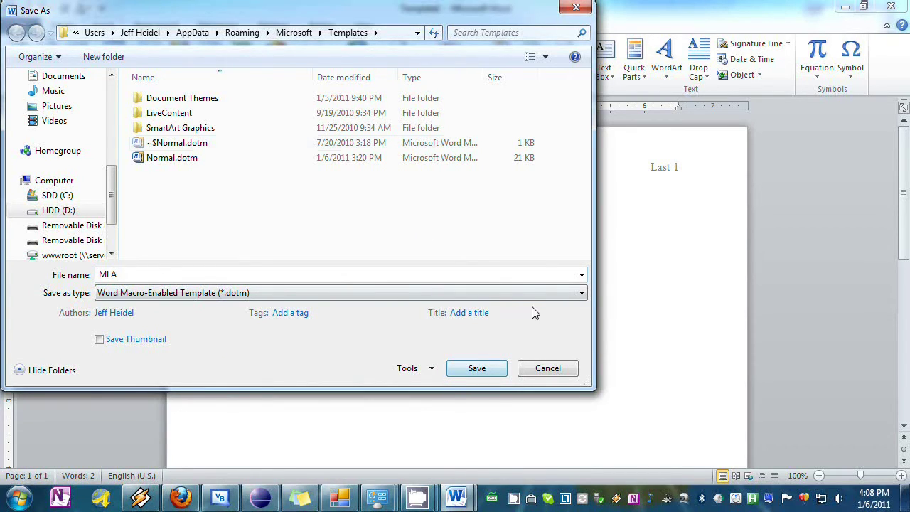
Copy the Templates folder path from the address bar and save the template as MLA.dotm.
{"action": "left_click", "coordinate": [396, 33]}
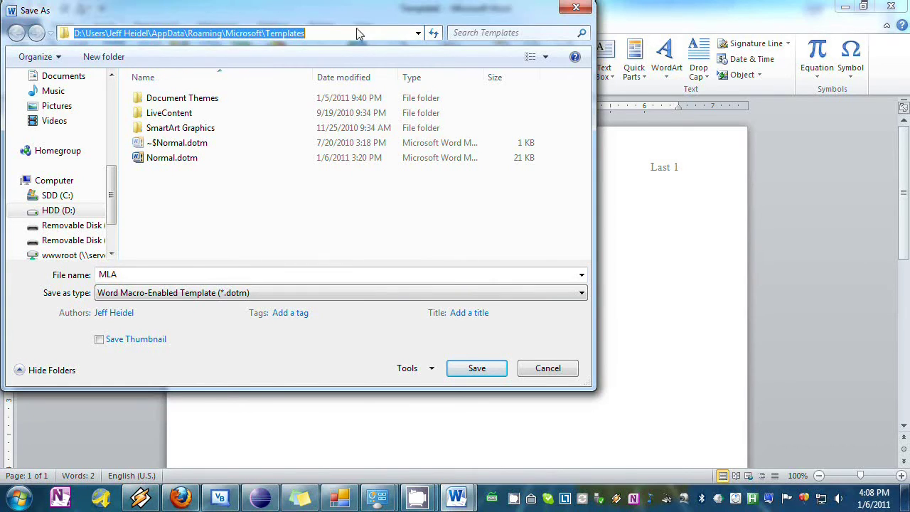
{"action": "right_click", "coordinate": [269, 34]}
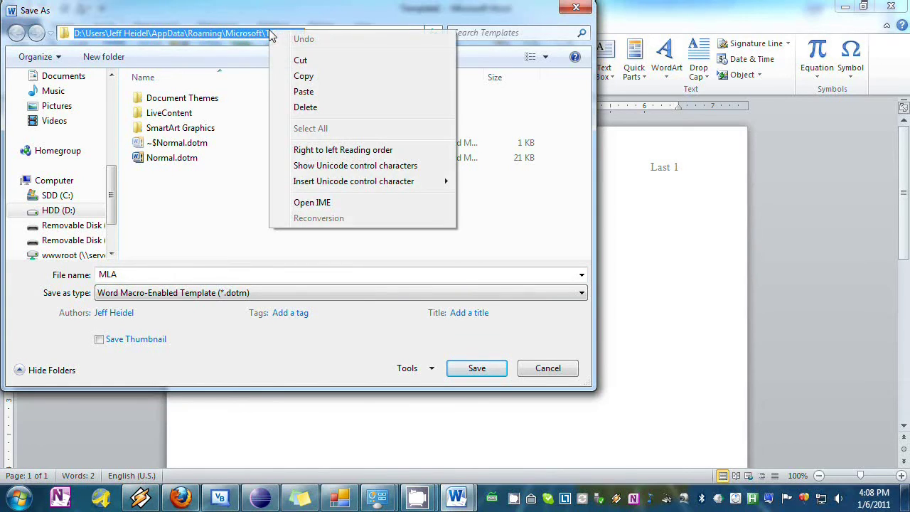
{"action": "left_click", "coordinate": [317, 79]}
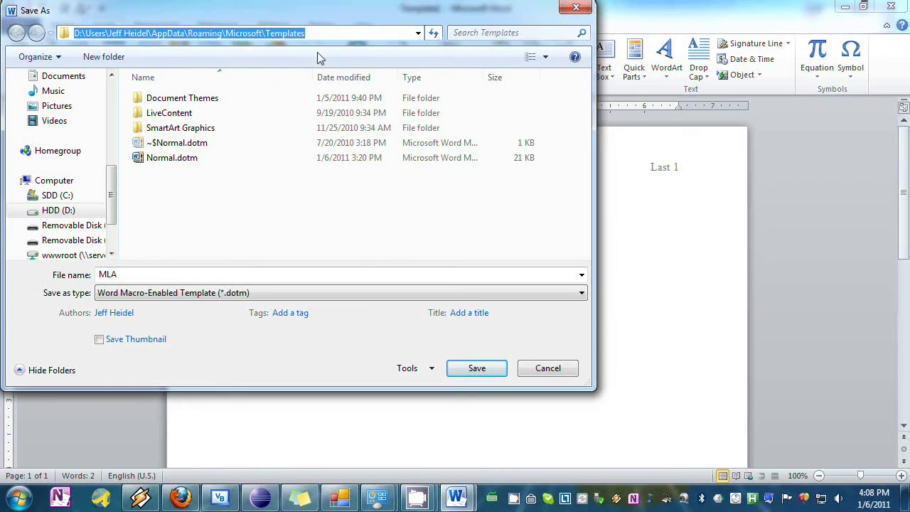
{"action": "left_click", "coordinate": [477, 369]}
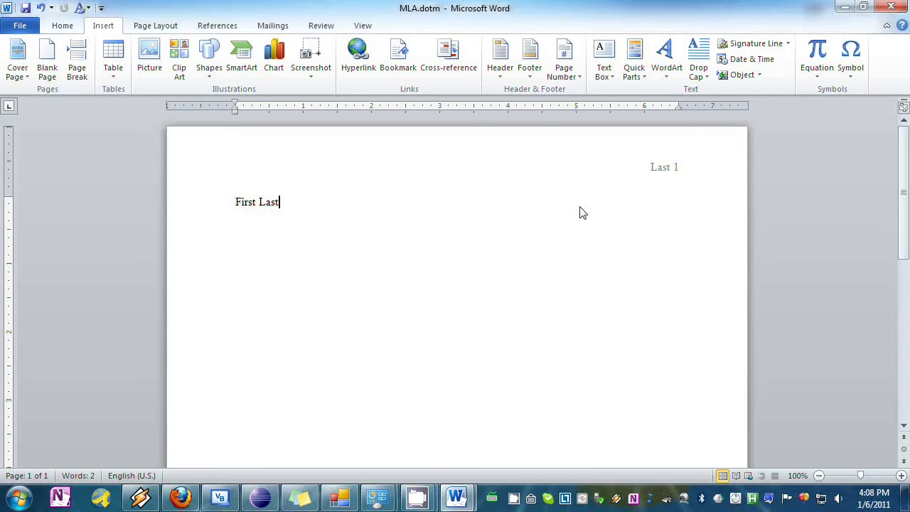
Launch Word from the Start search and maximize its window.
{"action": "key", "text": "super+d"}
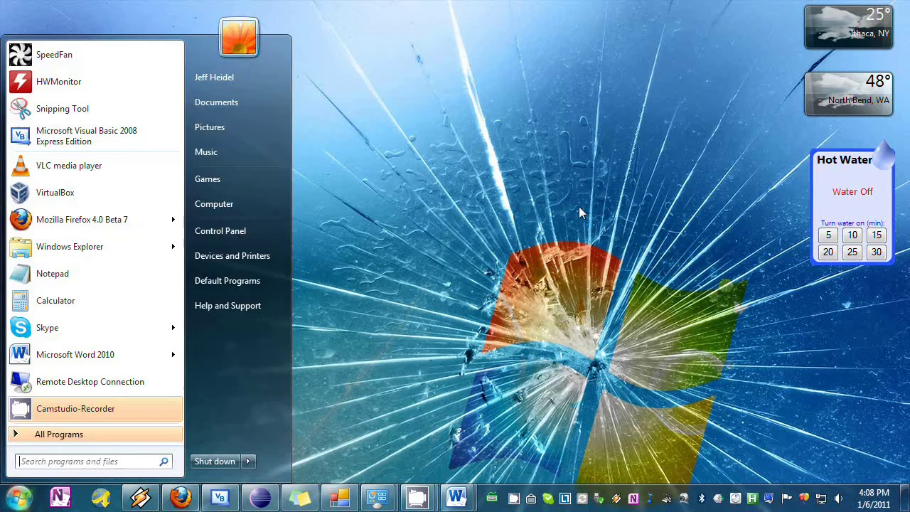
{"action": "type", "text": "word"}
{"action": "key", "text": "Return"}
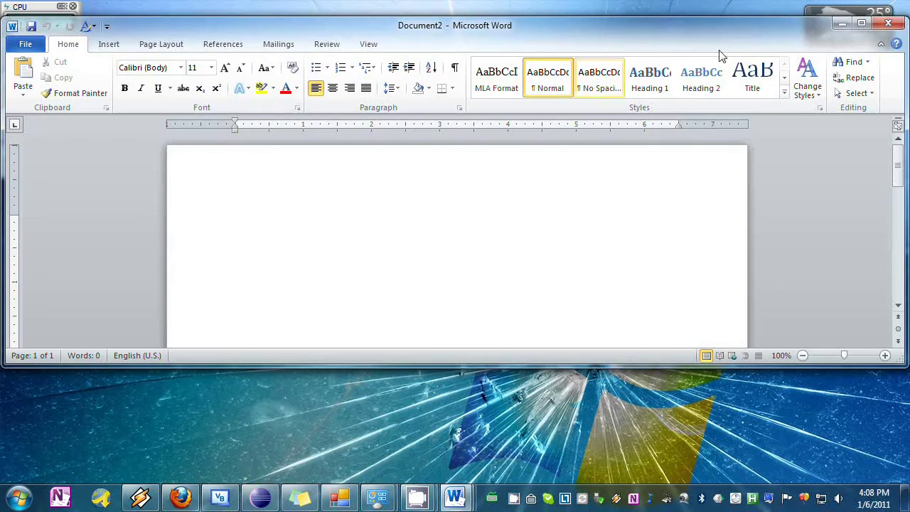
{"action": "double_click", "coordinate": [671, 28]}
Create a new document from the MLA template in My templates.
{"action": "left_click", "coordinate": [18, 29]}
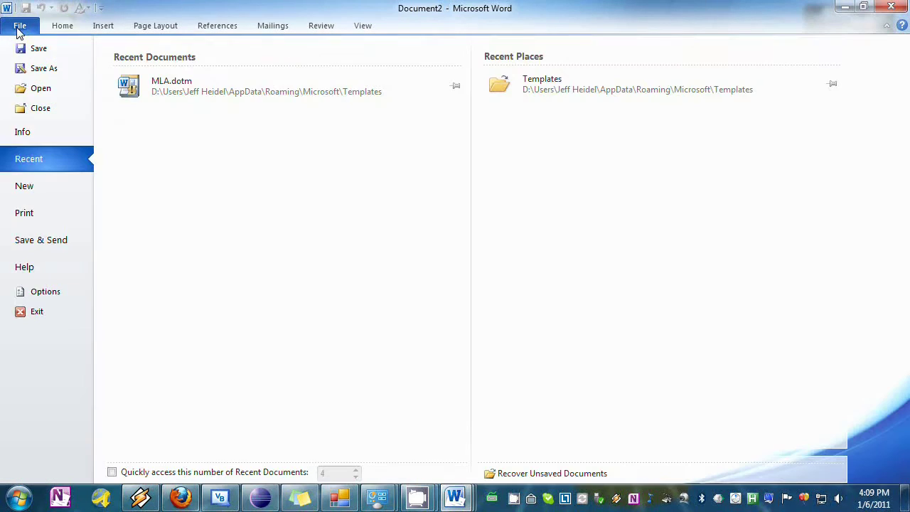
{"action": "left_click", "coordinate": [32, 186]}
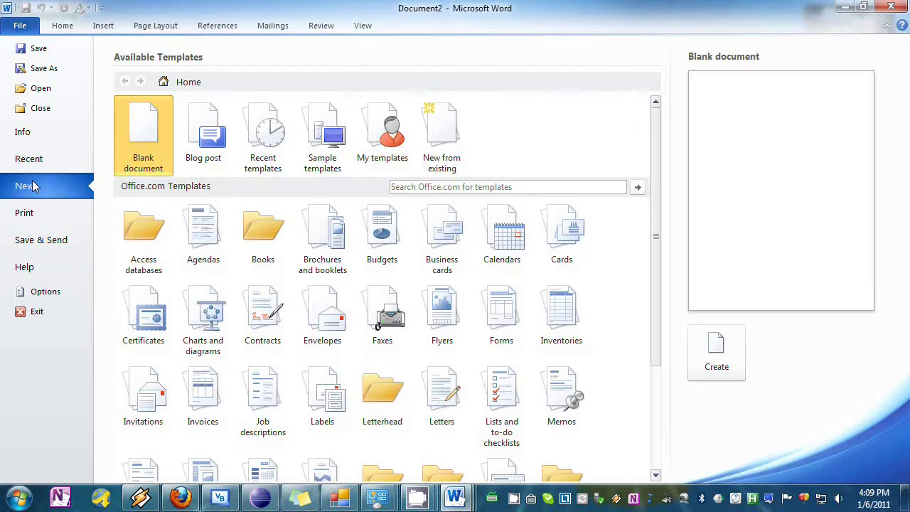
{"action": "left_click", "coordinate": [382, 134]}
{"action": "left_click", "coordinate": [558, 357]}
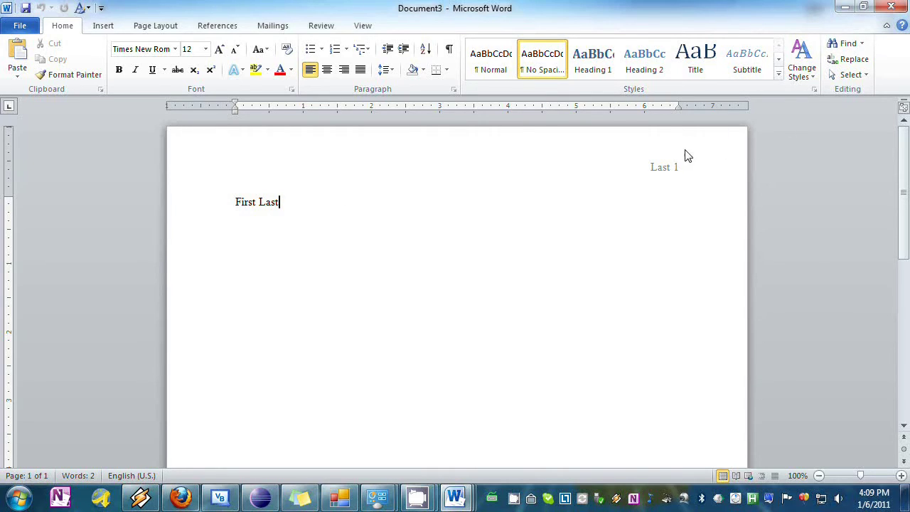
Close the test document and open the copied Templates folder path in Windows Explorer.
{"action": "left_click", "coordinate": [882, 16]}
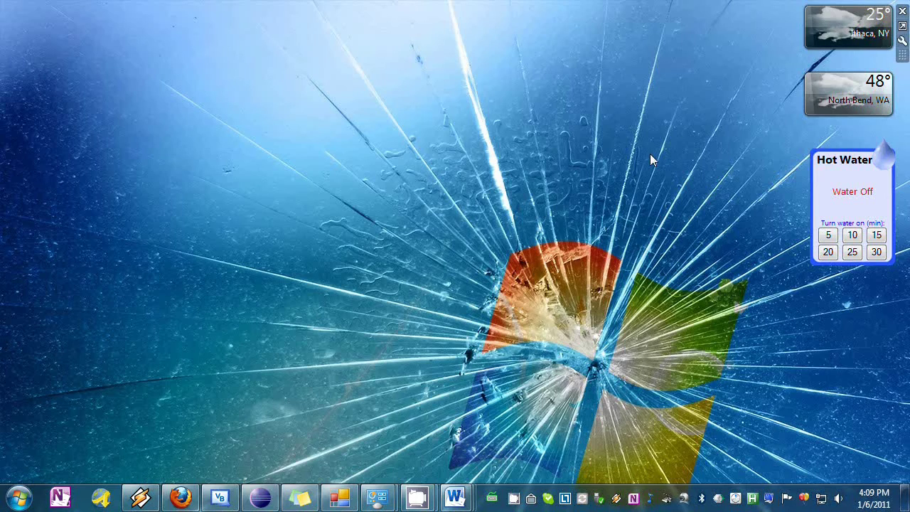
{"action": "key", "text": "super+e"}
{"action": "left_click", "coordinate": [312, 62]}
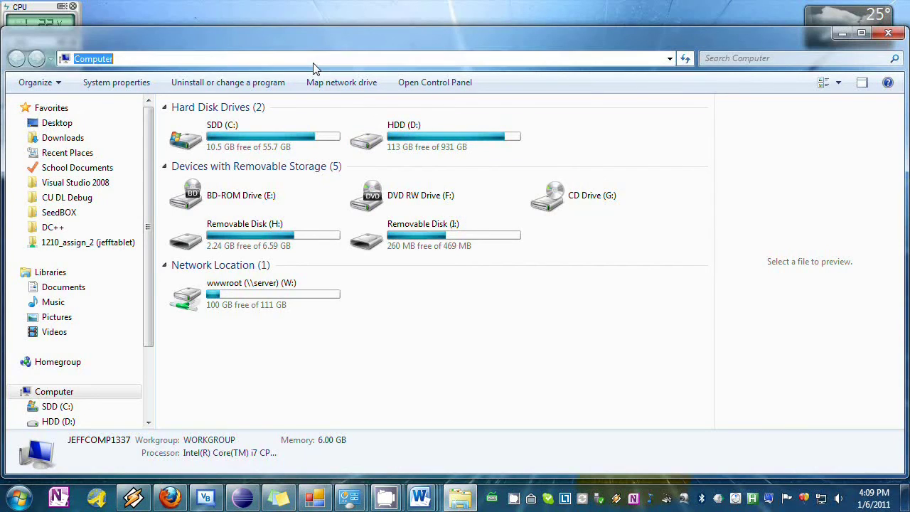
{"action": "key", "text": "ctrl+v"}
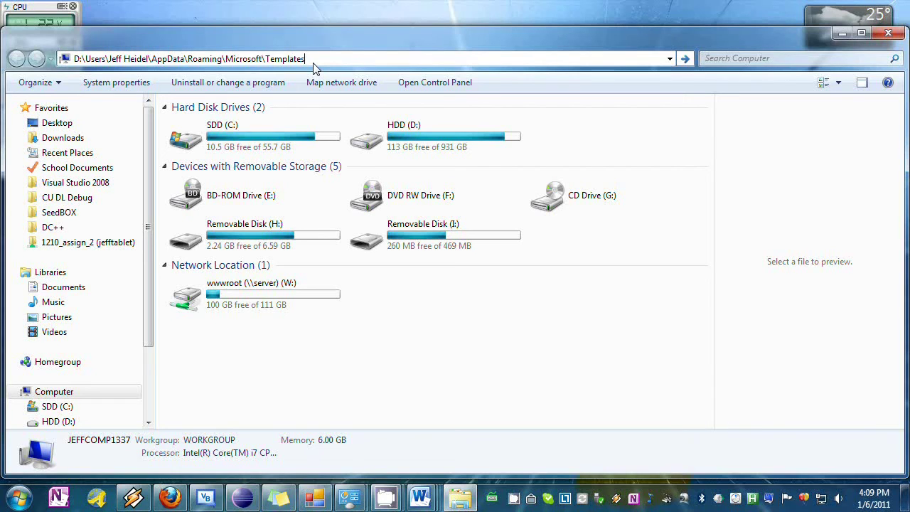
{"action": "key", "text": "Return"}
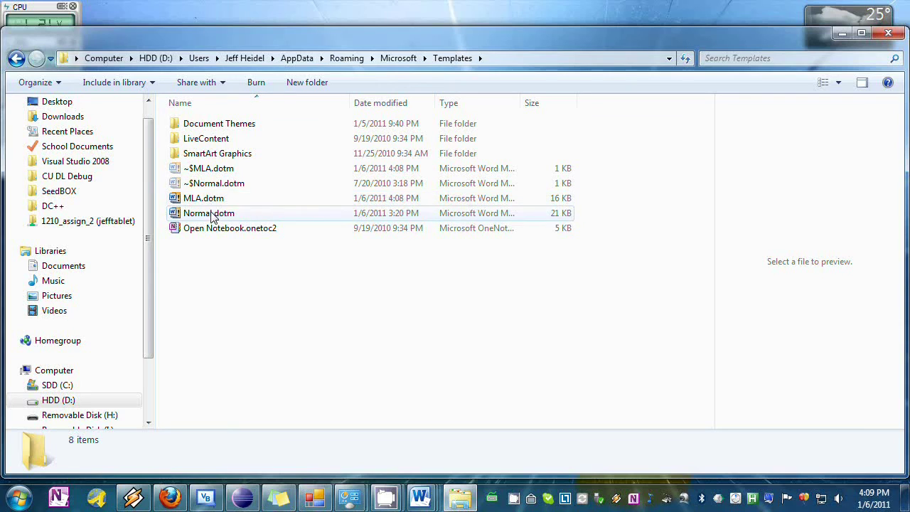
Close all Word windows from the taskbar without saving, then select Normal.dotm.
{"action": "right_click", "coordinate": [421, 498]}
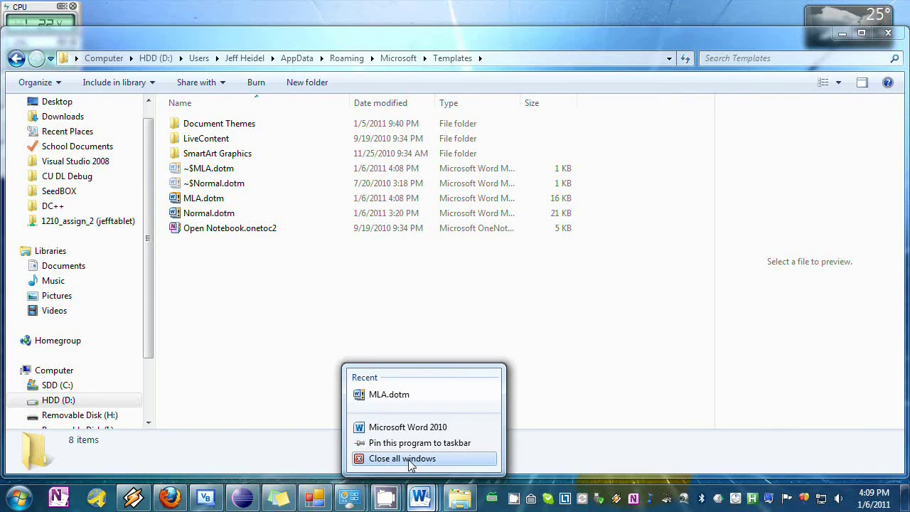
{"action": "left_click", "coordinate": [412, 459]}
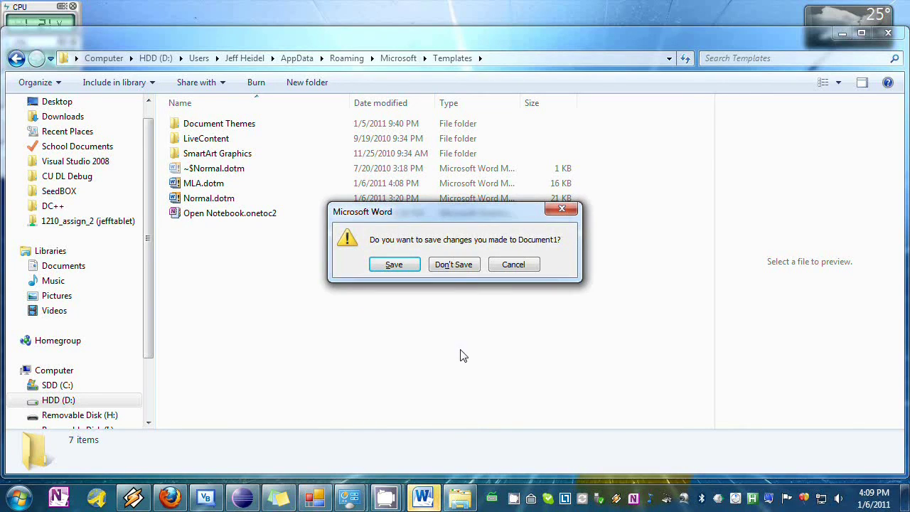
{"action": "left_click", "coordinate": [464, 264]}
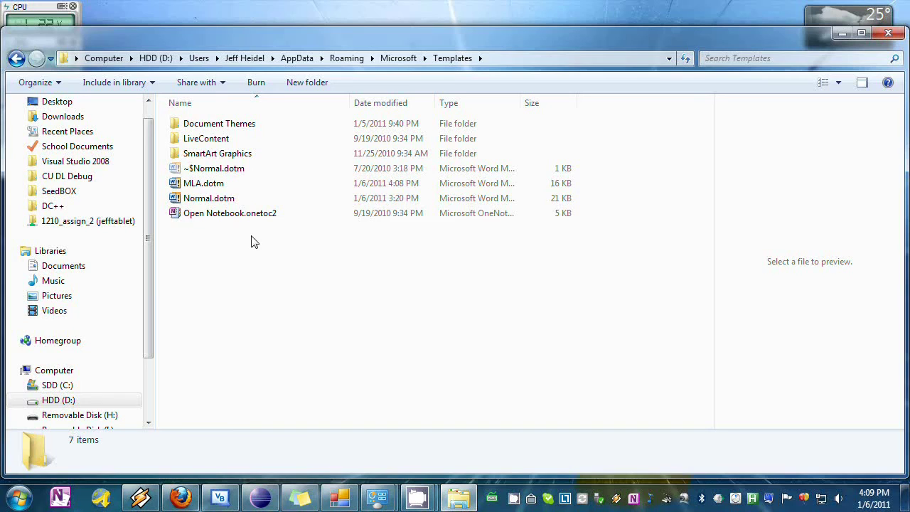
{"action": "left_click", "coordinate": [231, 202]}
Rename the original Normal.dotm to Normal.dotm.old, accepting the extension change.
{"action": "left_click", "coordinate": [239, 206]}
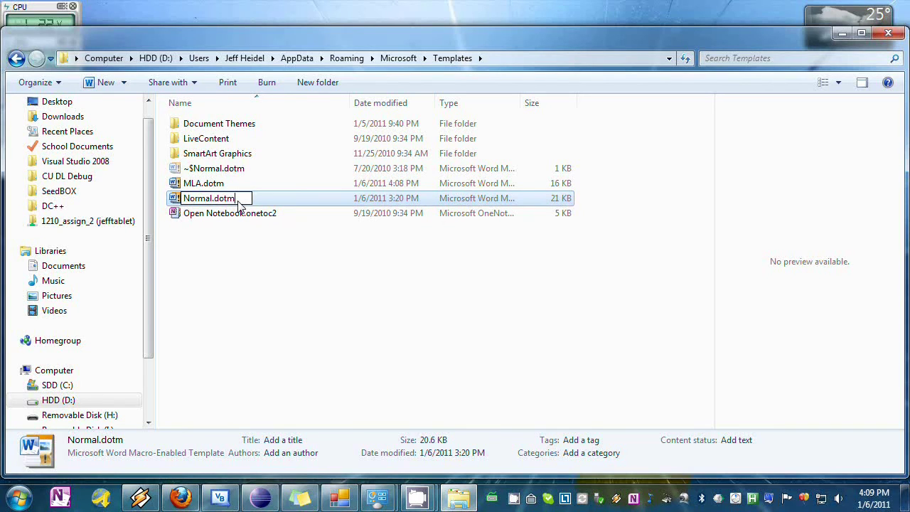
{"action": "type", "text": ".old"}
{"action": "key", "text": "Return"}
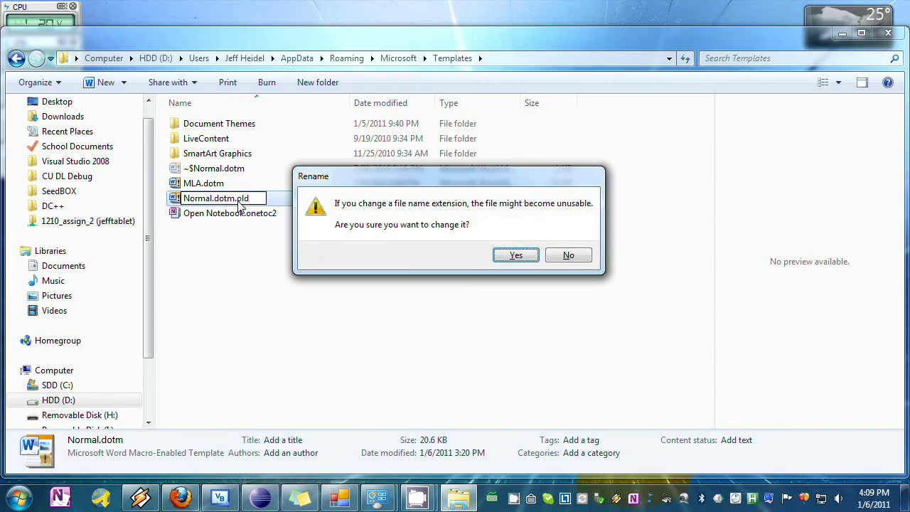
{"action": "key", "text": "Return"}
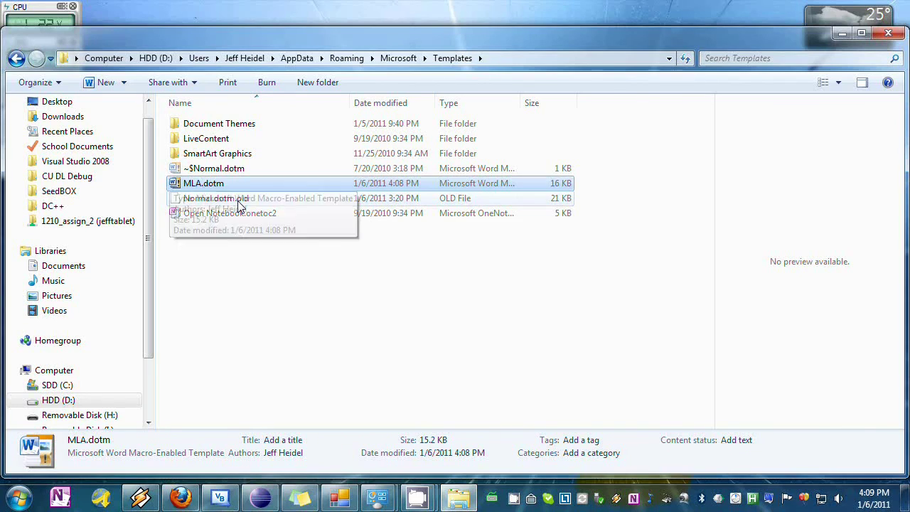
Rename MLA.dotm to Normal.dotm and close the Explorer window.
{"action": "key", "text": "F2"}
{"action": "type", "text": "N"}
{"action": "type", "text": "ormal"}
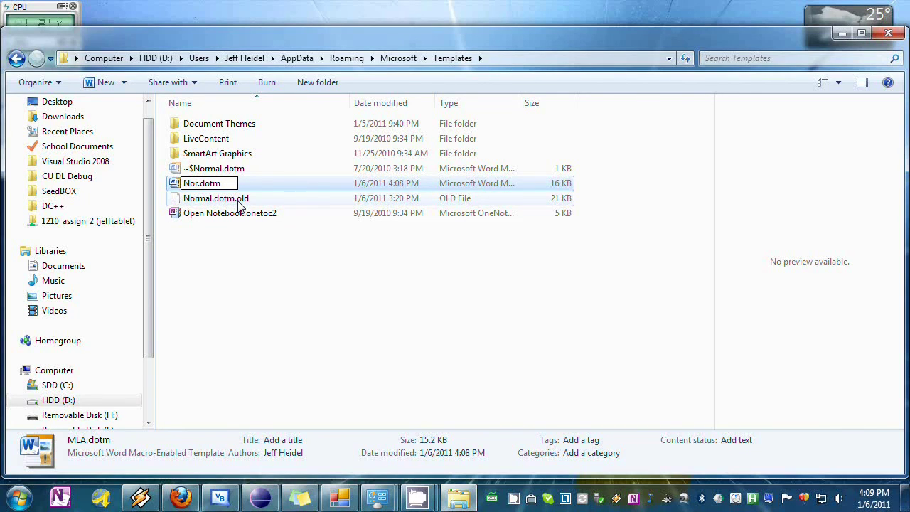
{"action": "key", "text": "Return"}
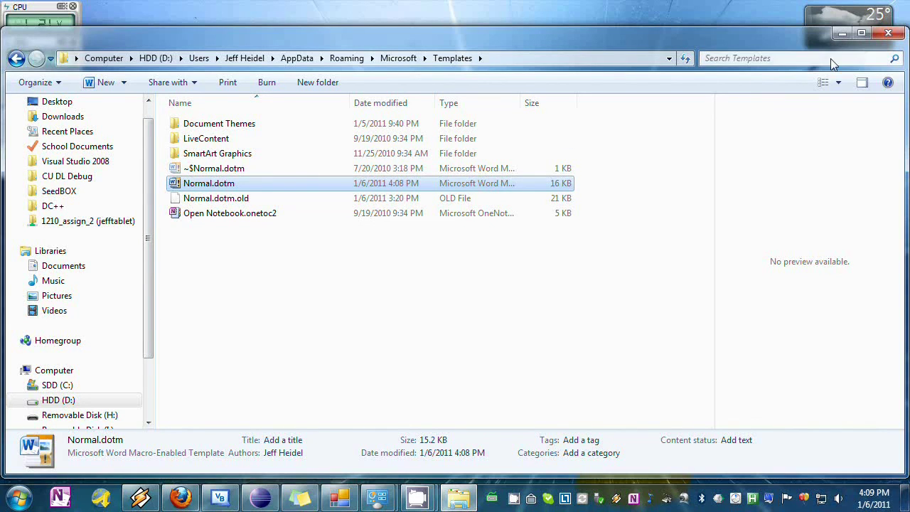
{"action": "left_click", "coordinate": [889, 33]}
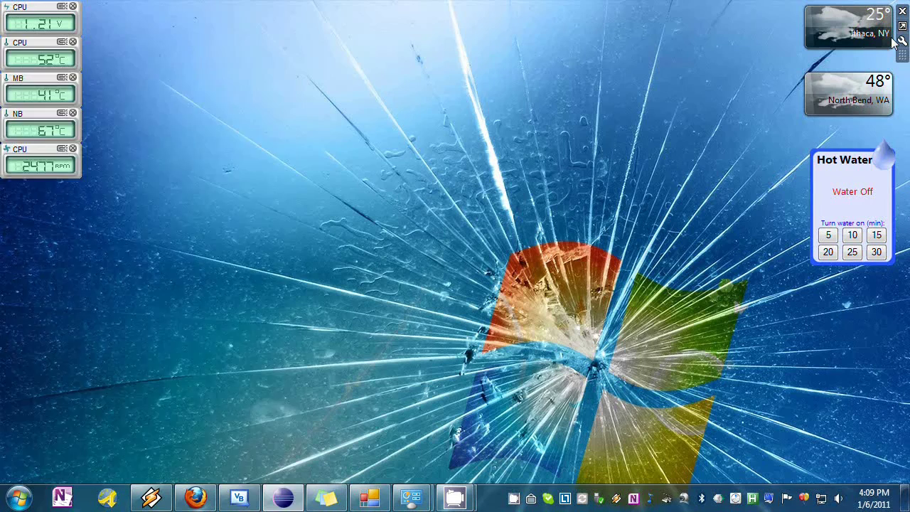
Launch Word from Start search and maximize the new Document1, which opens MLA-formatted.
{"action": "key", "text": "super"}
{"action": "type", "text": "word"}
{"action": "key", "text": "Return"}
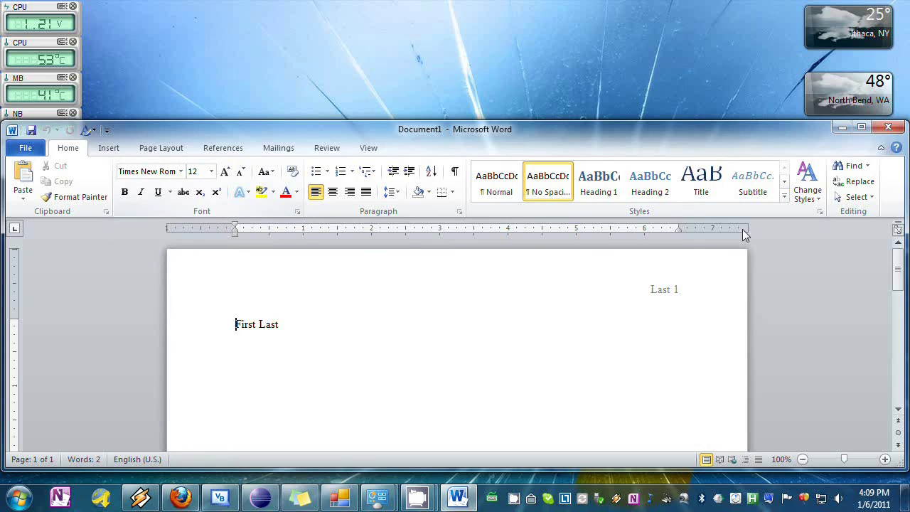
{"action": "left_click", "coordinate": [862, 127]}
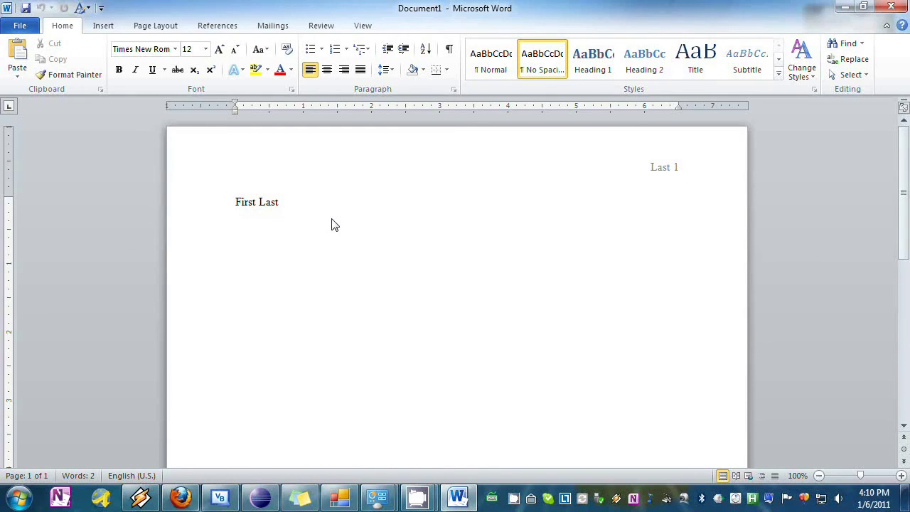